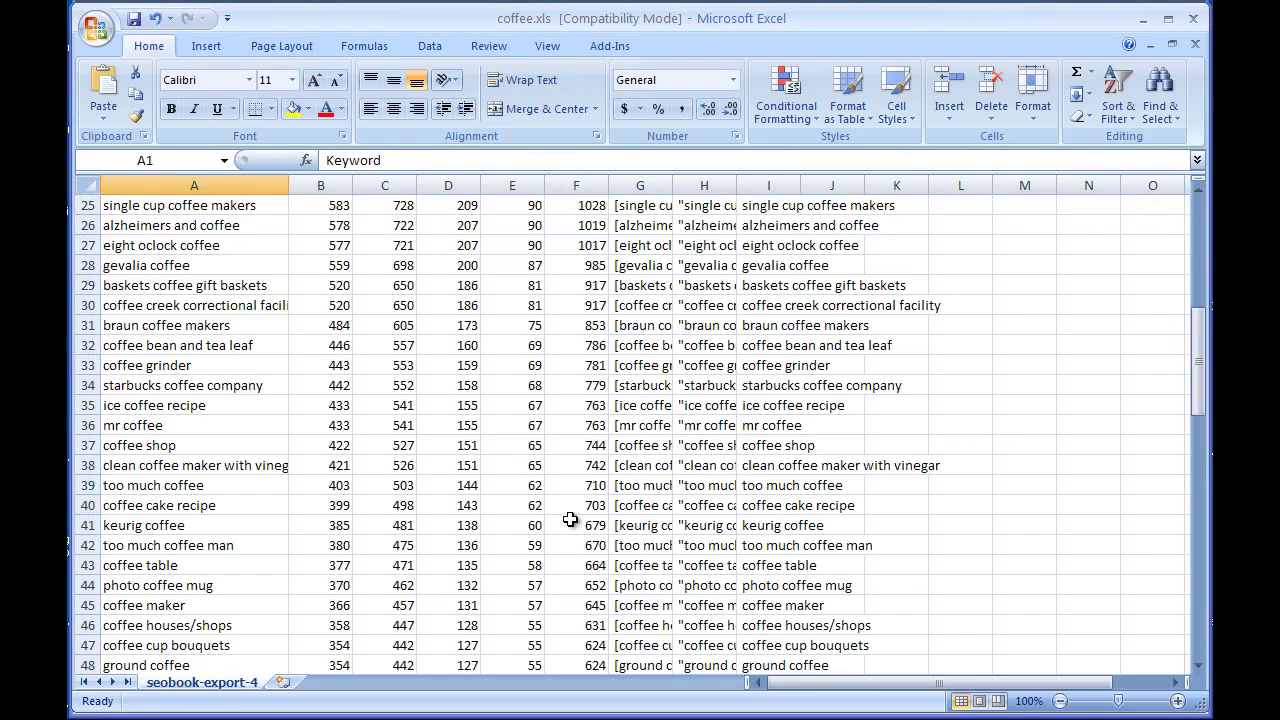
# Scroll coffee.xls back to the top and bring up the coffee-cake-recipes keyword list with search counts
pyautogui.scroll(8, 570, 519)
pyautogui.scroll(-2, 276, 548)
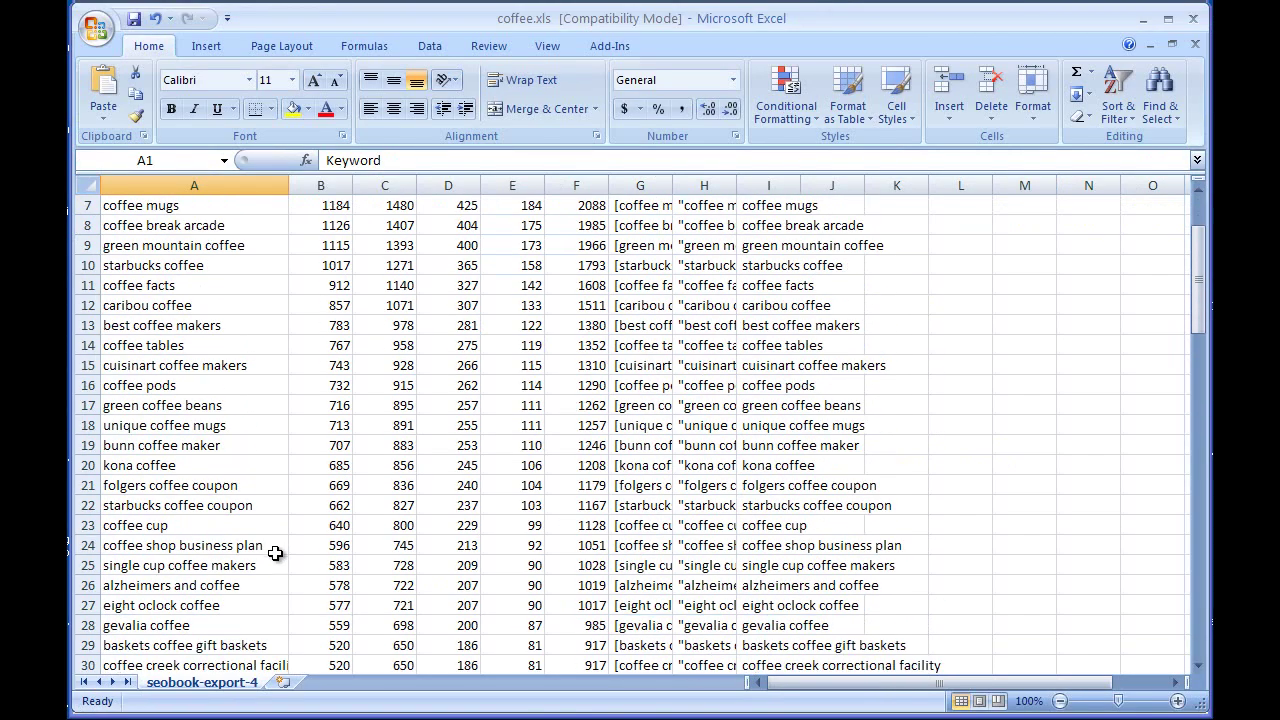
pyautogui.scroll(2, 290, 540)
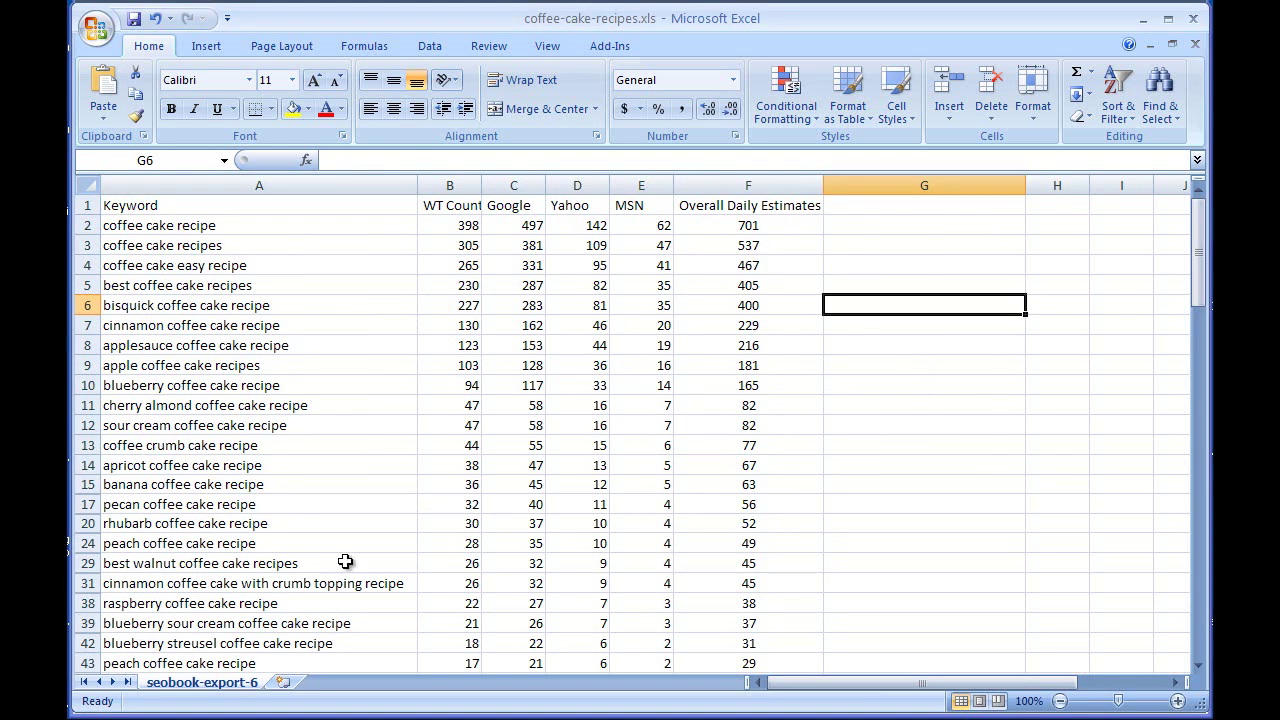
pyautogui.scroll(-2, 386, 483)
pyautogui.scroll(2, 386, 483)
# Copy the keyword 'coffee cake recipe' from cell A2 and switch to Firefox
pyautogui.doubleClick(175, 223)
pyautogui.moveTo(233, 224); pyautogui.dragTo(100, 226)
pyautogui.hotkey('ctrl', 'c')
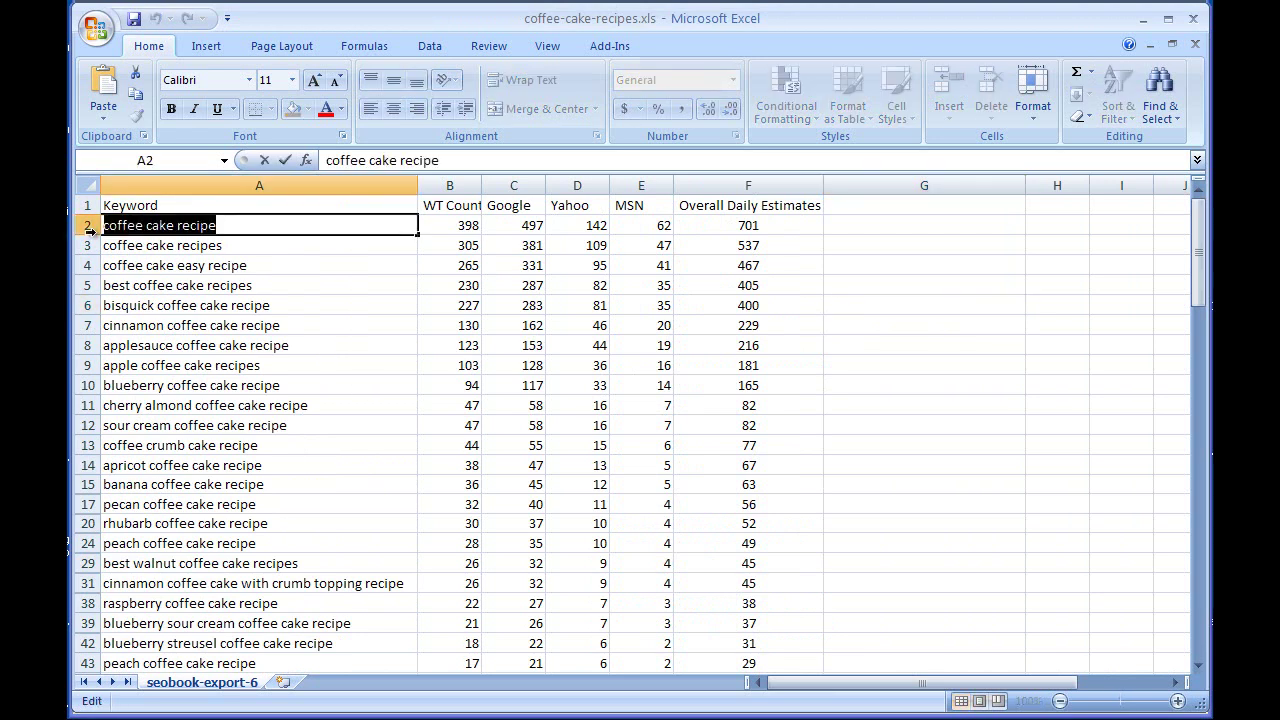
pyautogui.click(292, 300)
pyautogui.moveTo(239, 238); pyautogui.dragTo(239, 226)
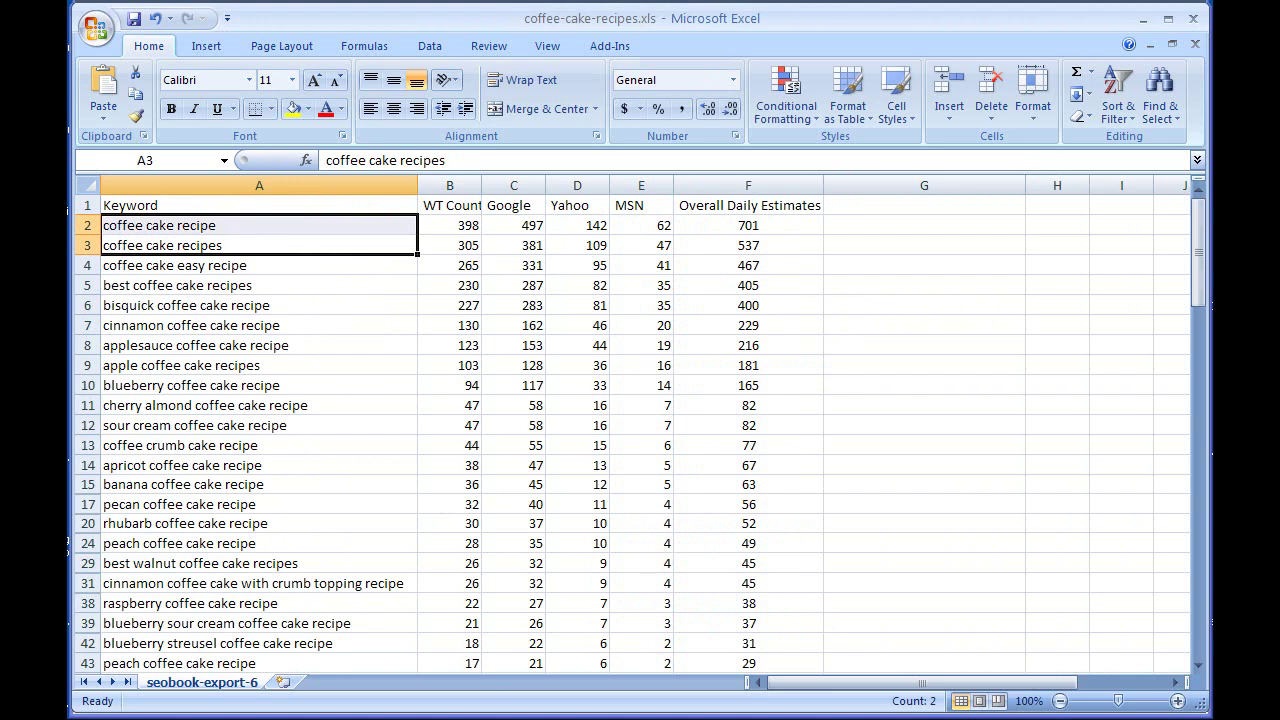
pyautogui.hotkey('alt', 'Tab')
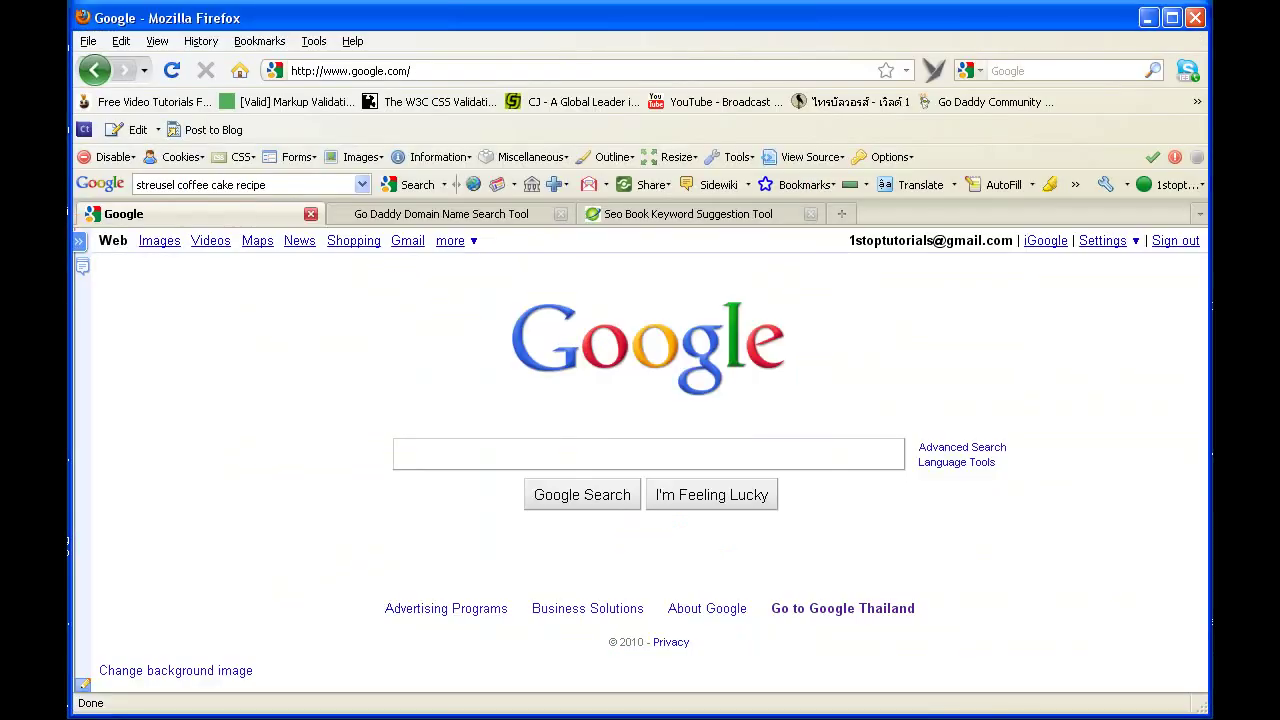
# Paste 'coffee cake recipe' into the SEO Book Keyword Suggestion Tool, submit it, and review the daily estimates
pyautogui.click(632, 212)
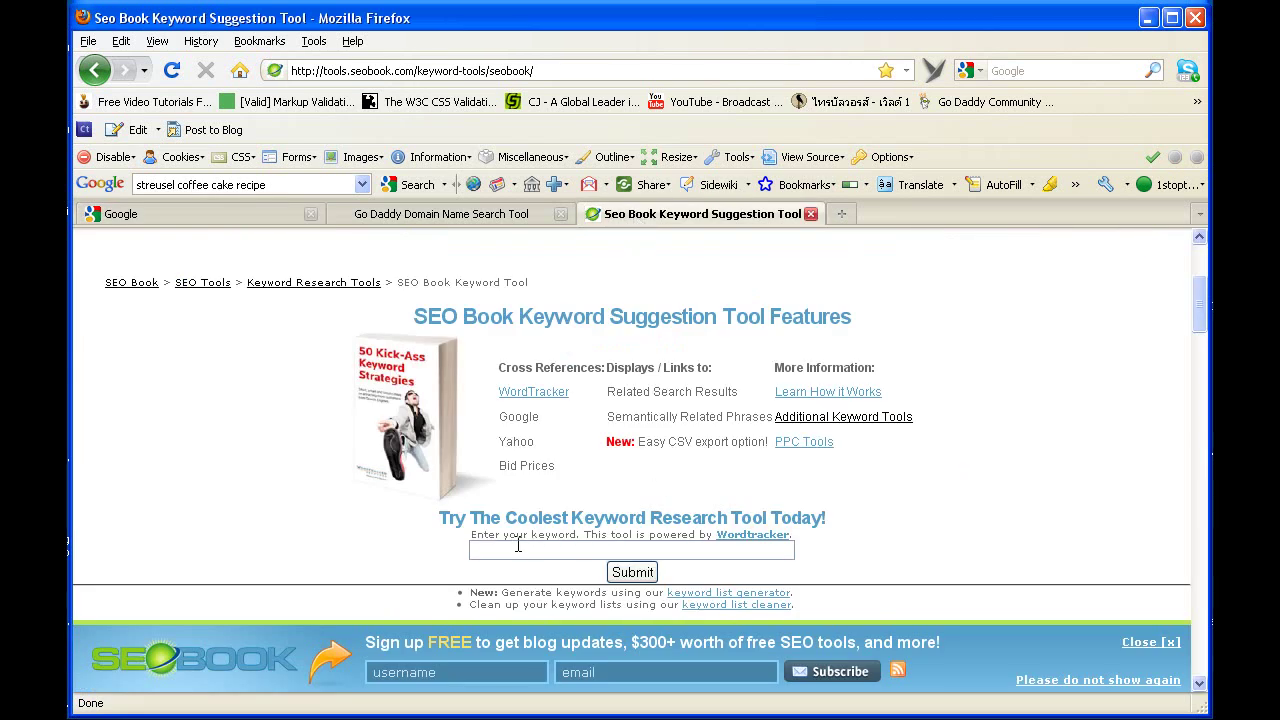
pyautogui.hotkey('ctrl', 'v')
pyautogui.click(622, 574)
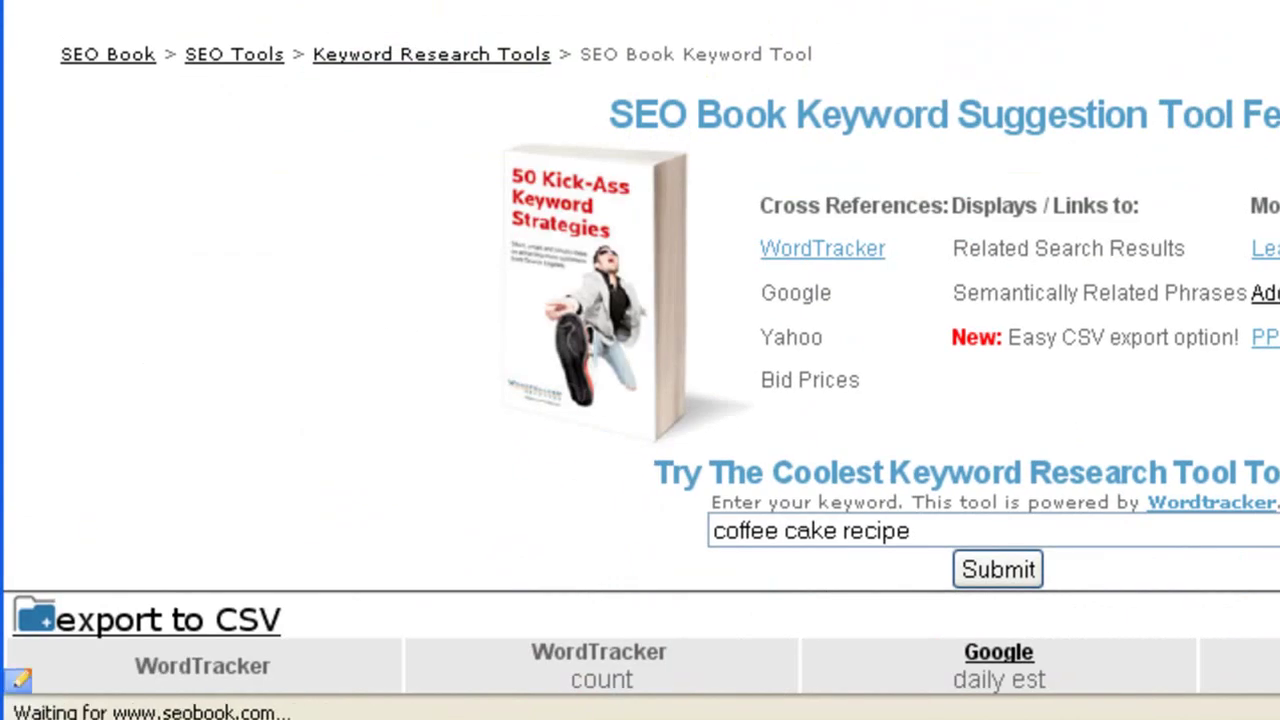
pyautogui.scroll(-5, 70, 505)
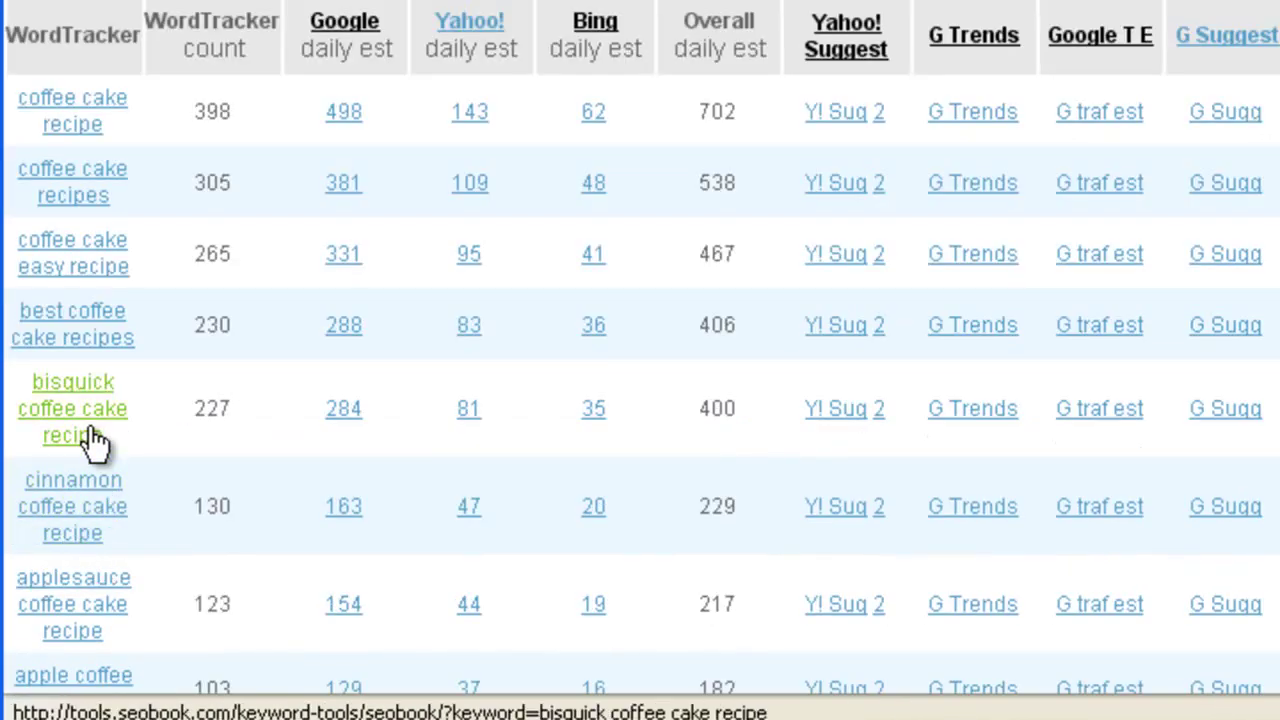
pyautogui.scroll(-2, 149, 391)
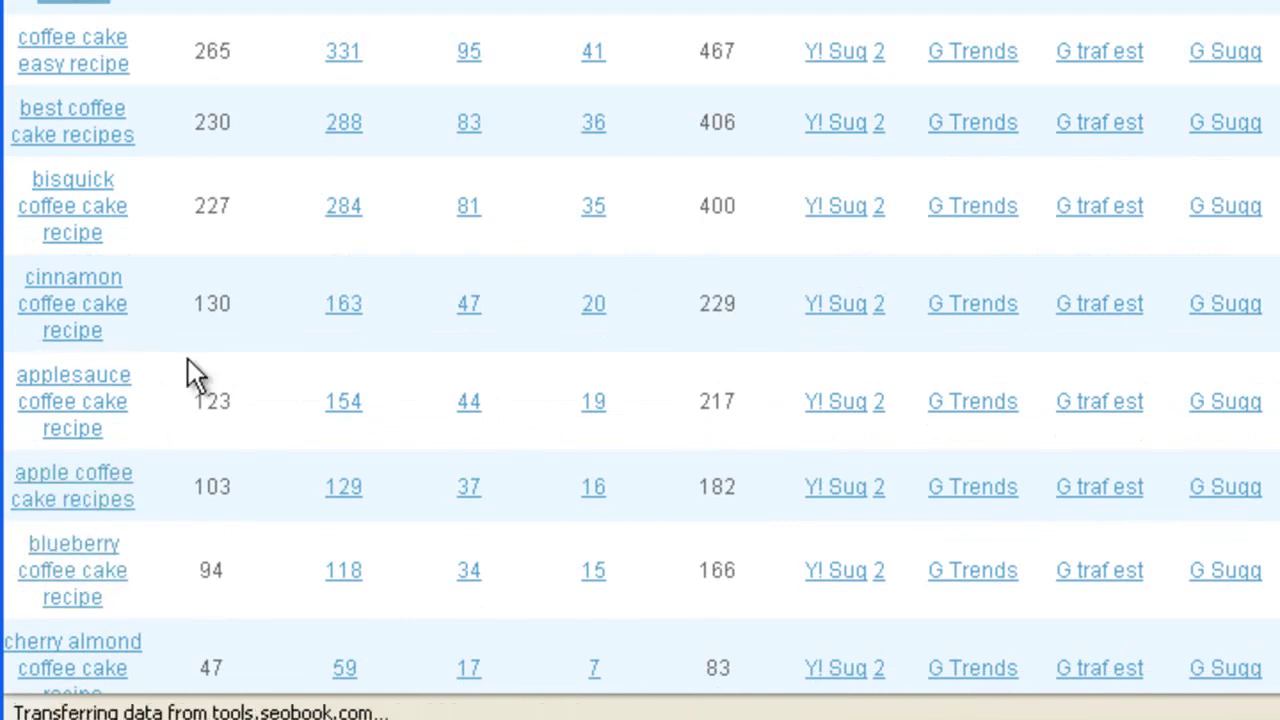
pyautogui.scroll(4, 273, 130)
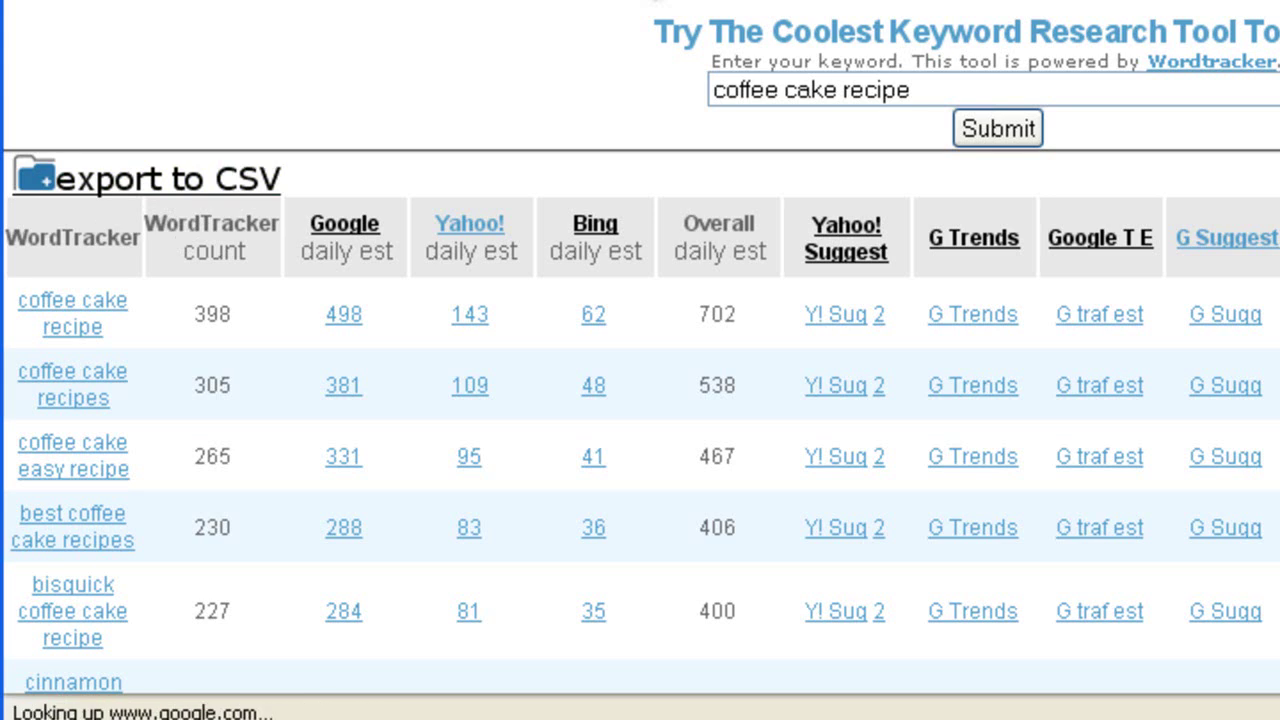
pyautogui.scroll(-5, 258, 215)
pyautogui.scroll(-4, 252, 205)
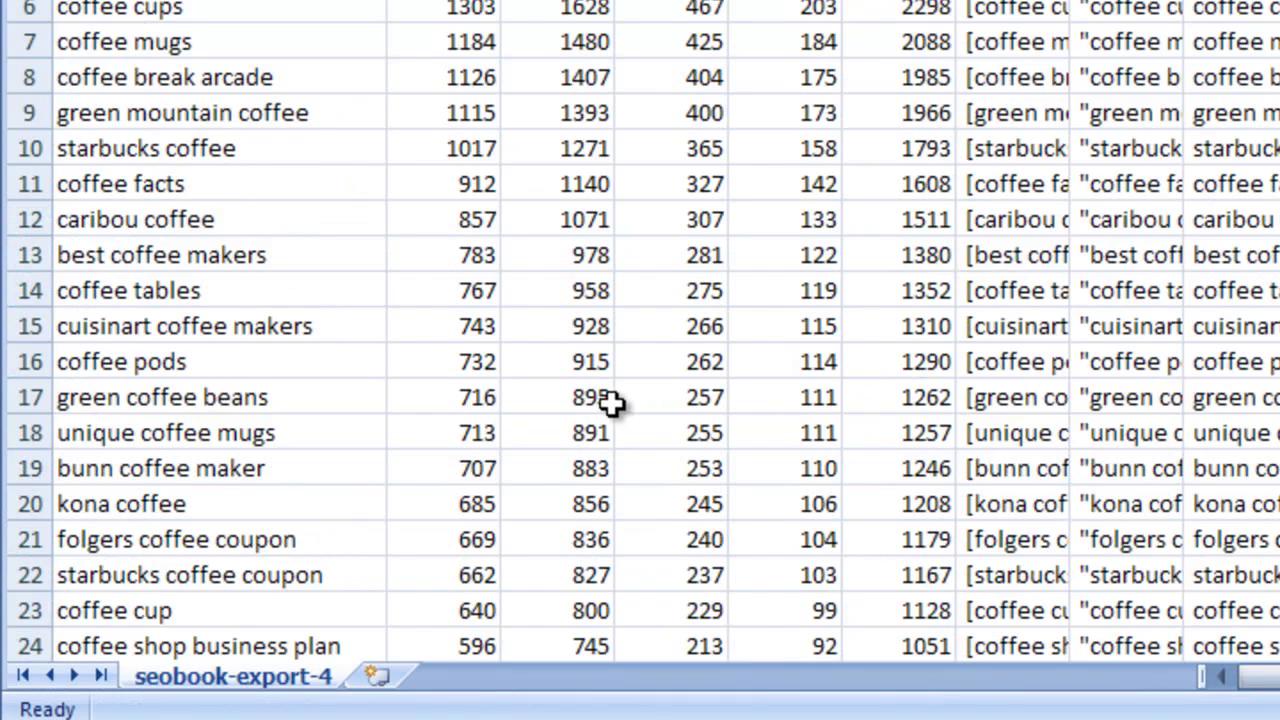
# Go through the variants in column A: blueberry, best, cinnamon, applesauce, apple and cherry almond coffee cake recipes
pyautogui.scroll(-18, 475, 291)
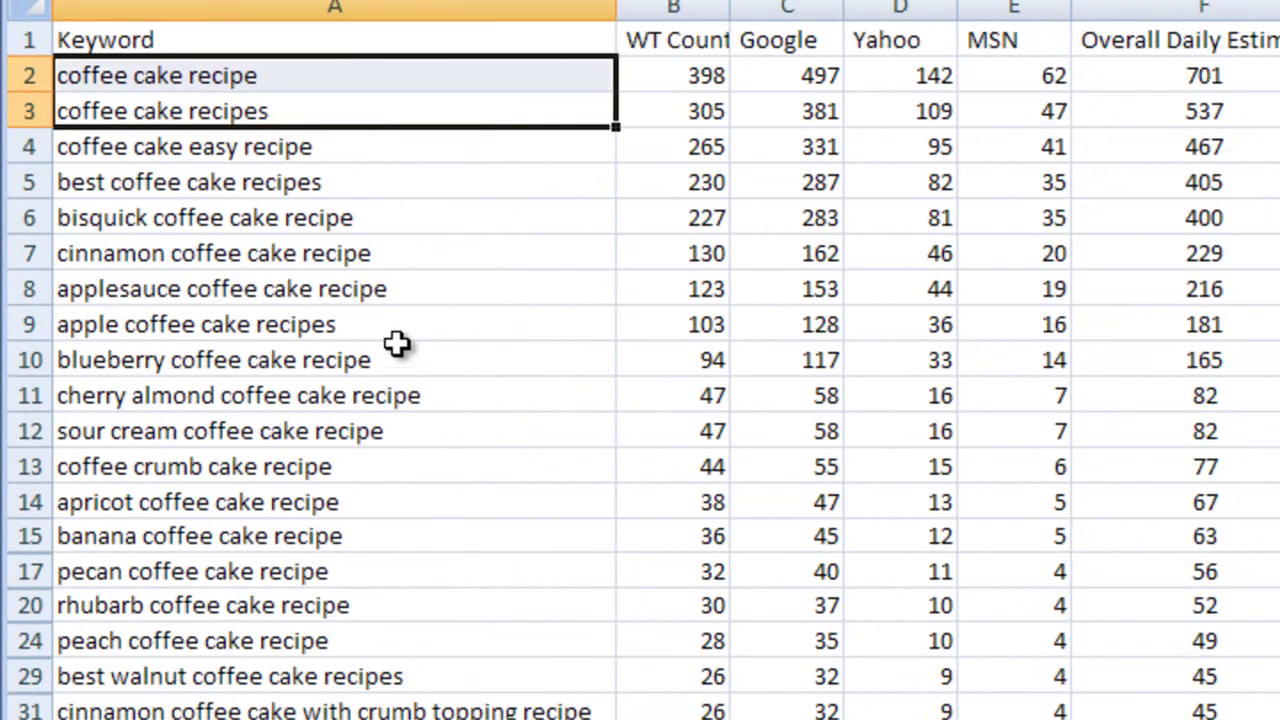
pyautogui.click(401, 350)
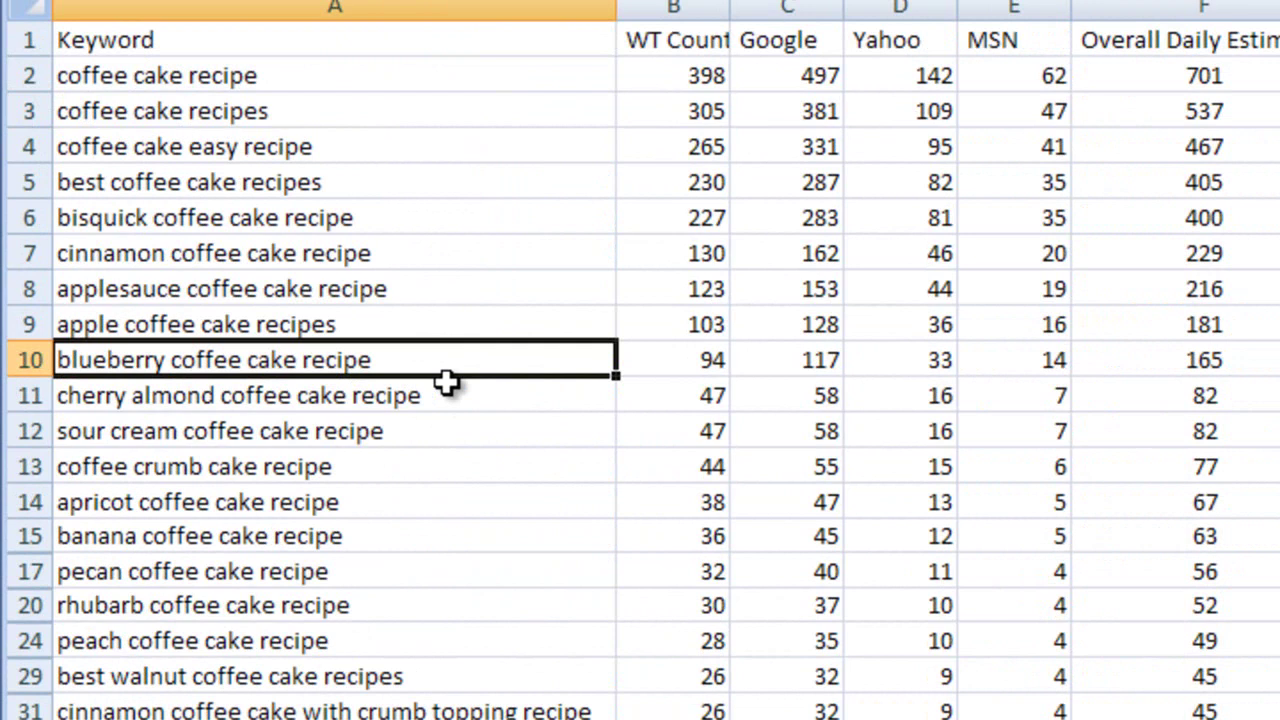
pyautogui.click(318, 188)
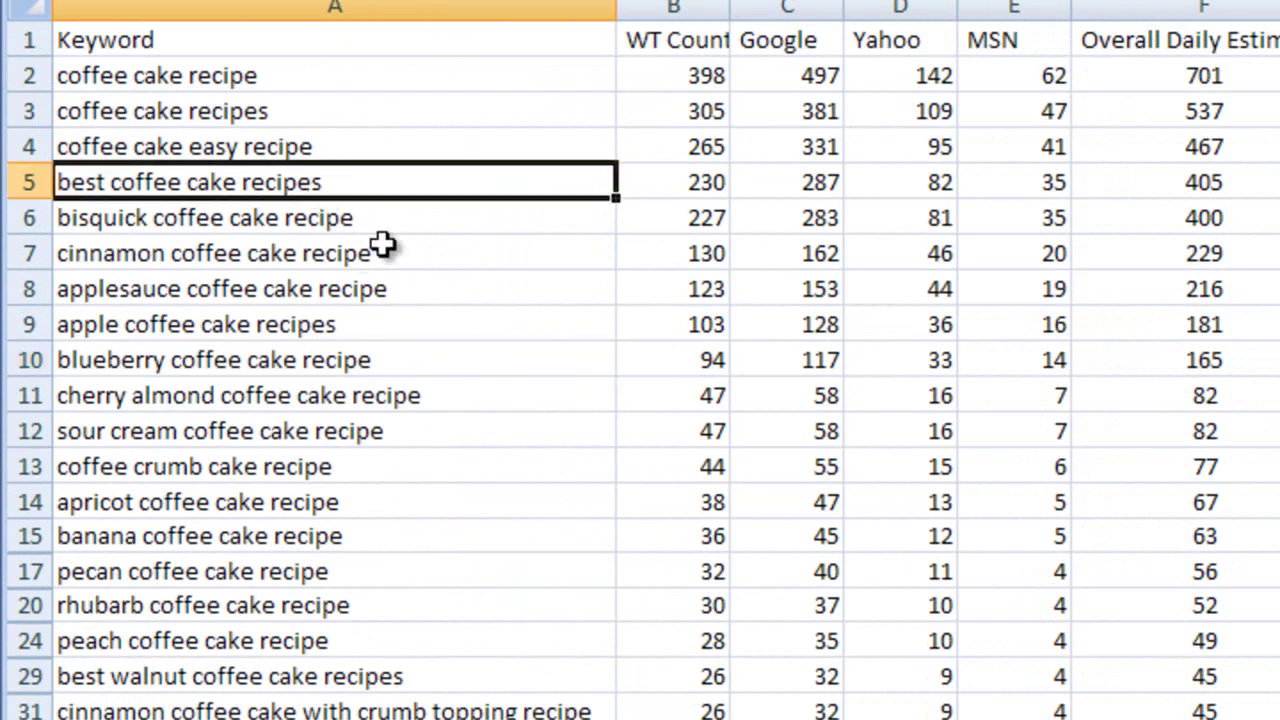
pyautogui.click(302, 258)
pyautogui.click(230, 292)
pyautogui.click(188, 326)
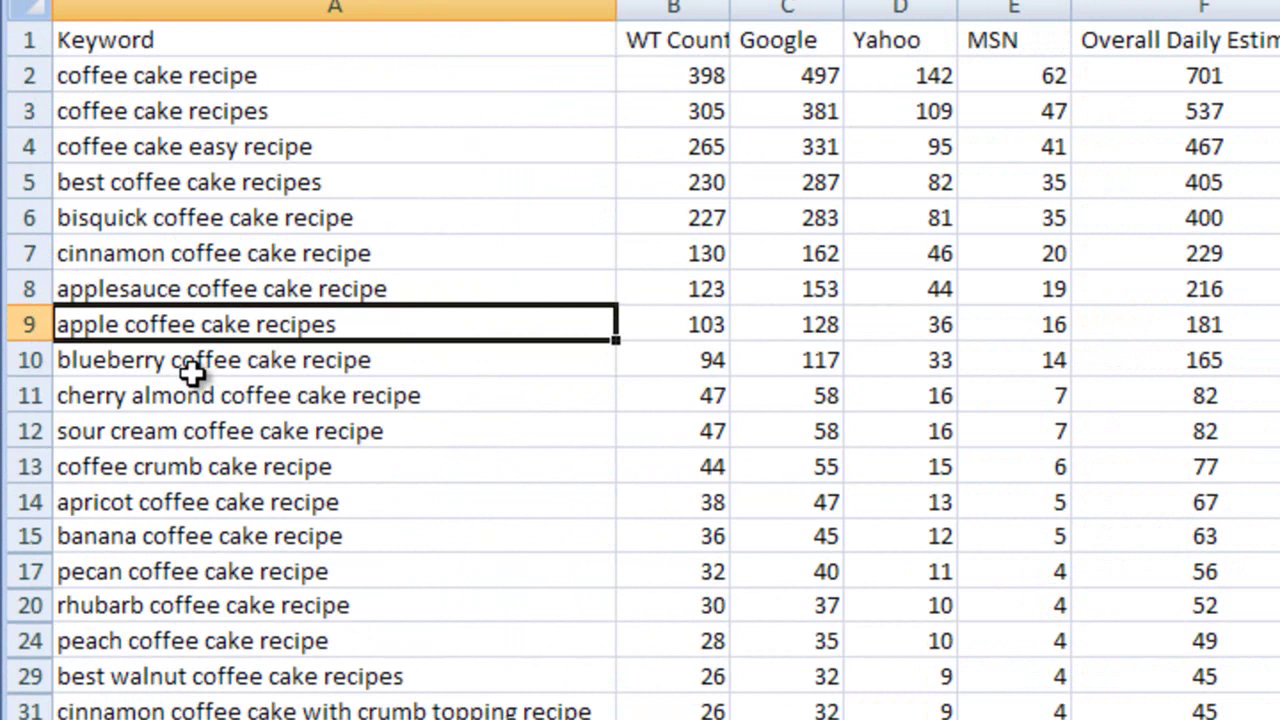
pyautogui.click(198, 366)
pyautogui.click(195, 400)
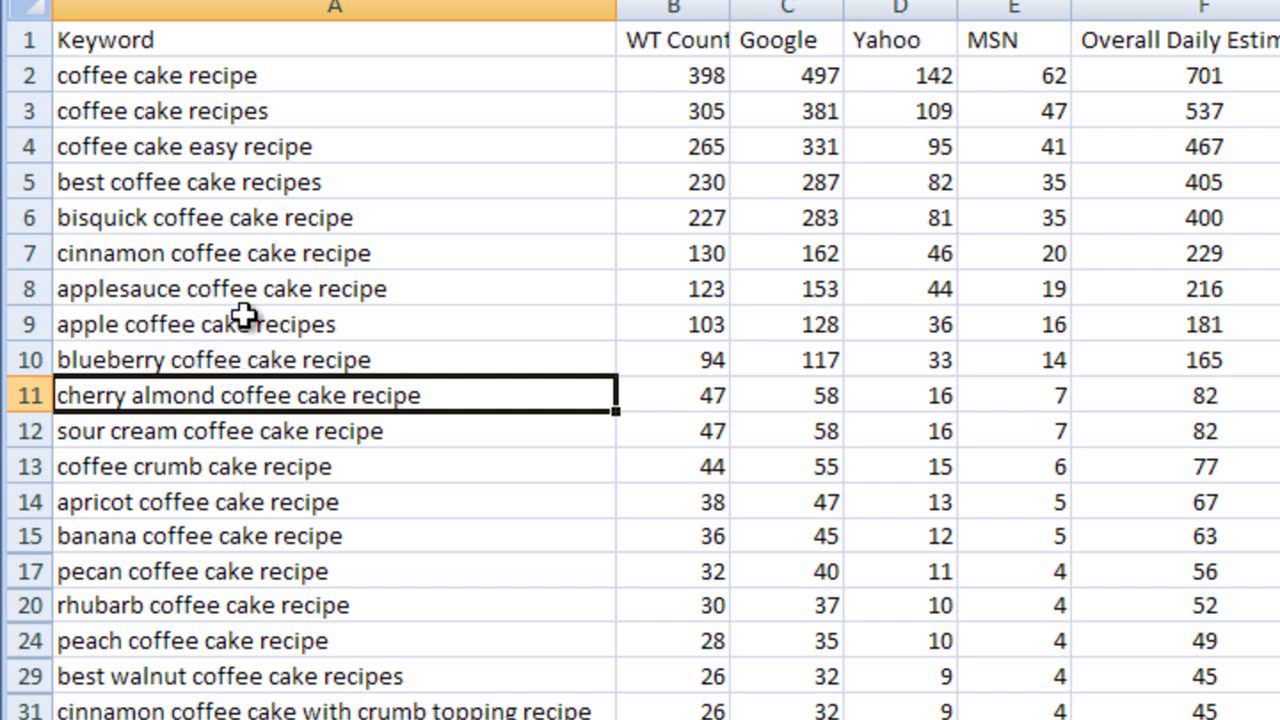
pyautogui.click(113, 291)
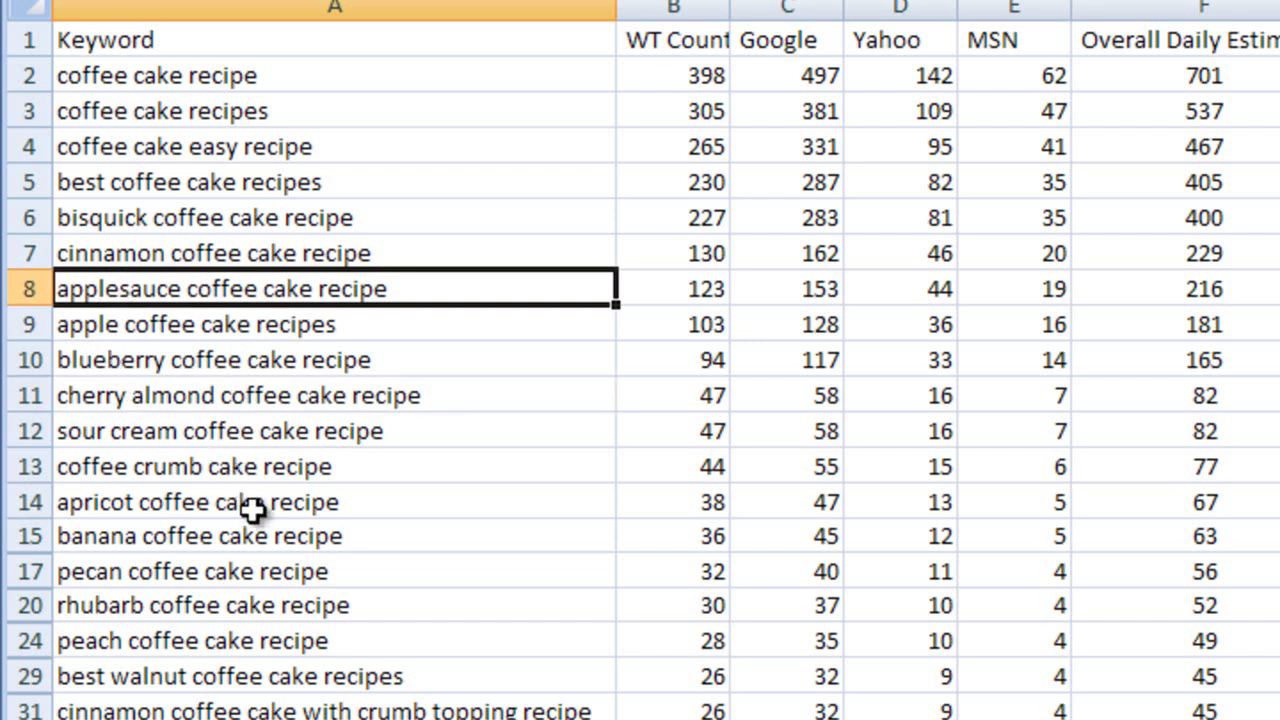
pyautogui.click(163, 467)
pyautogui.click(158, 535)
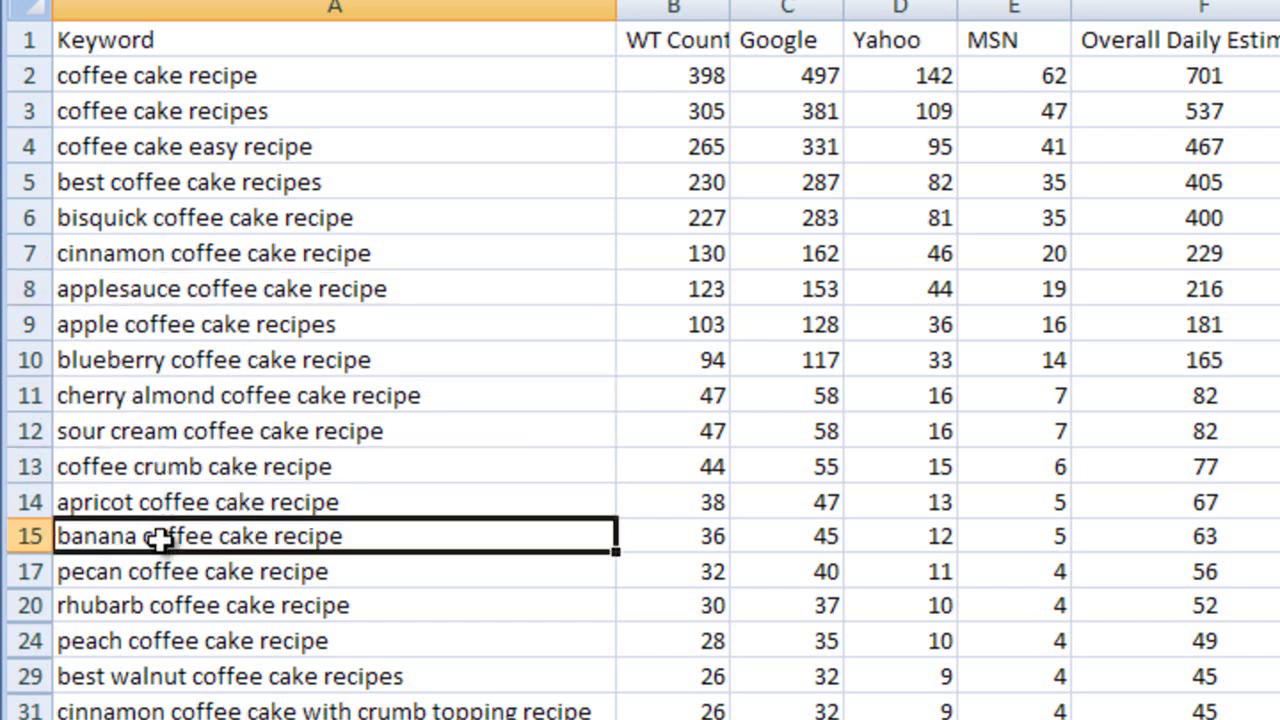
pyautogui.click(166, 578)
pyautogui.click(180, 617)
pyautogui.click(178, 645)
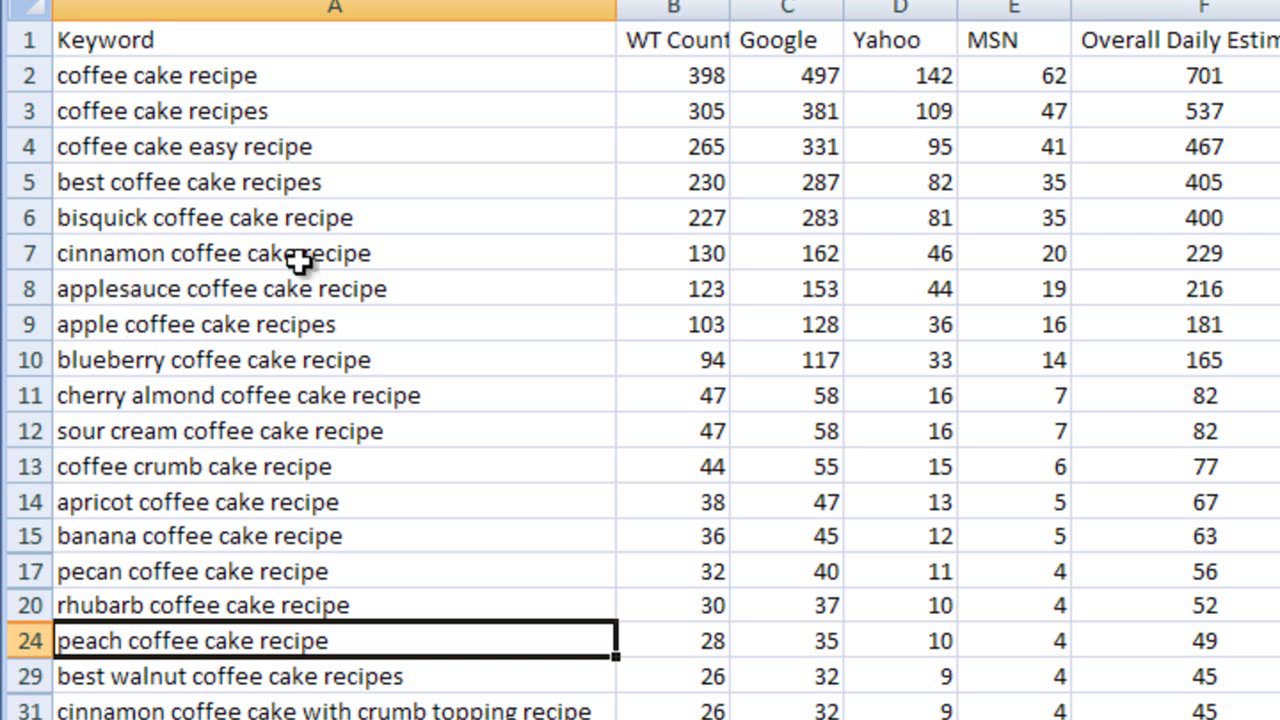
pyautogui.scroll(-6, 727, 262)
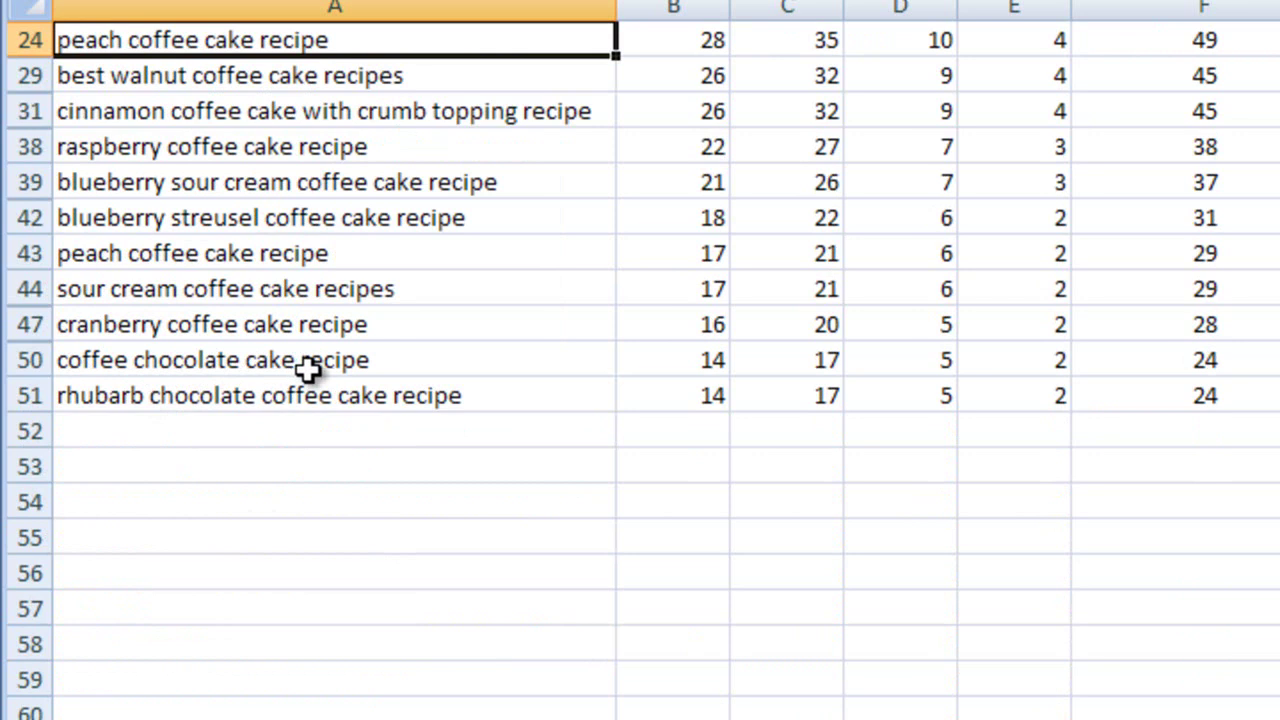
pyautogui.scroll(4, 277, 257)
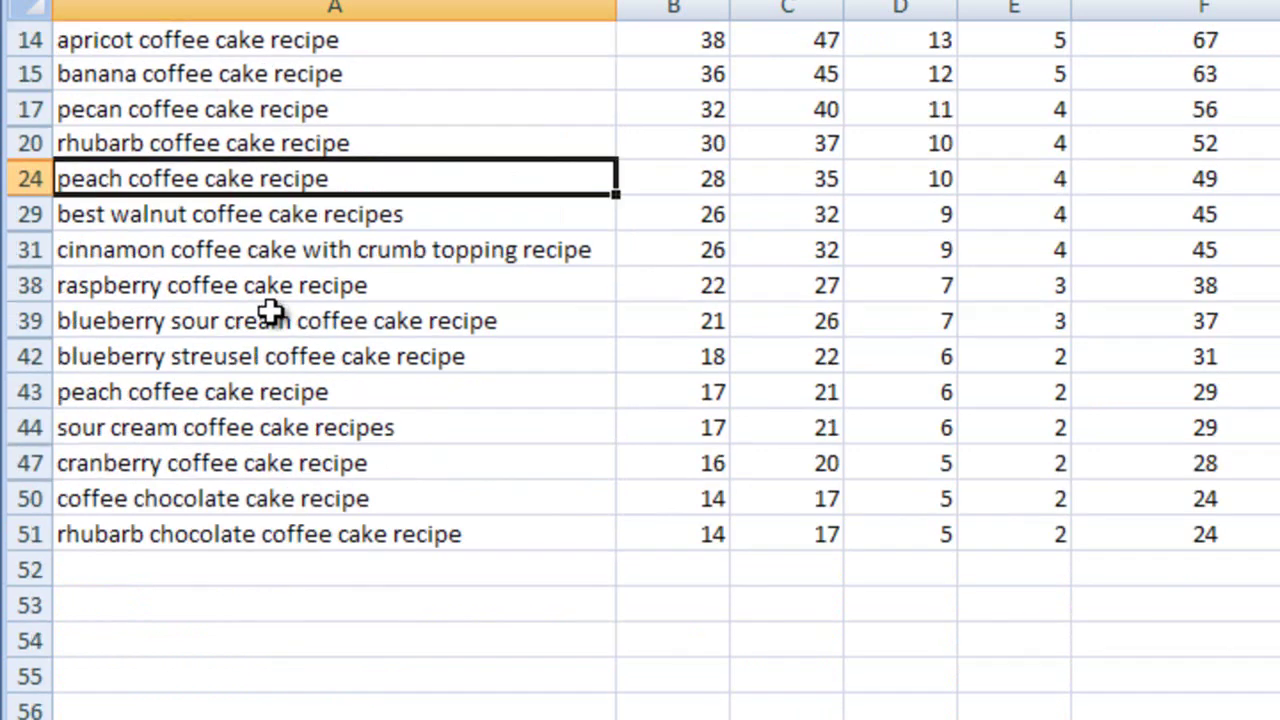
pyautogui.scroll(1, 283, 480)
pyautogui.scroll(-2, 283, 490)
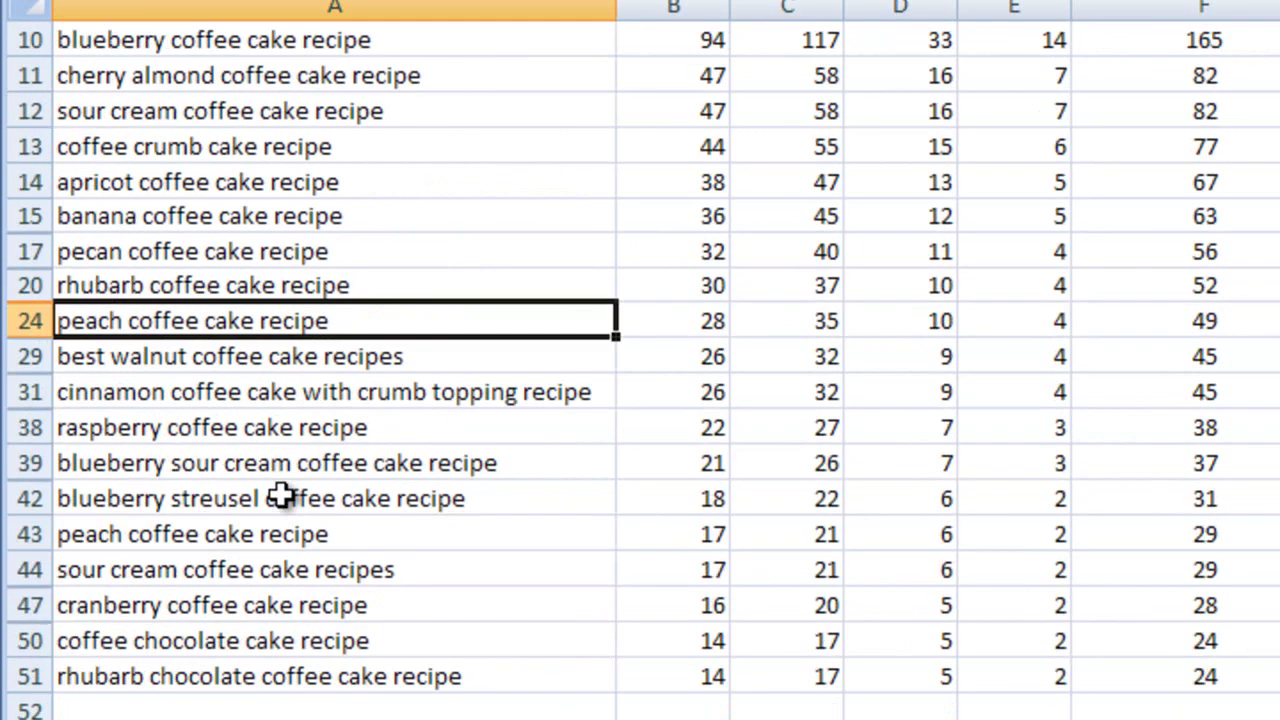
pyautogui.scroll(3, 283, 494)
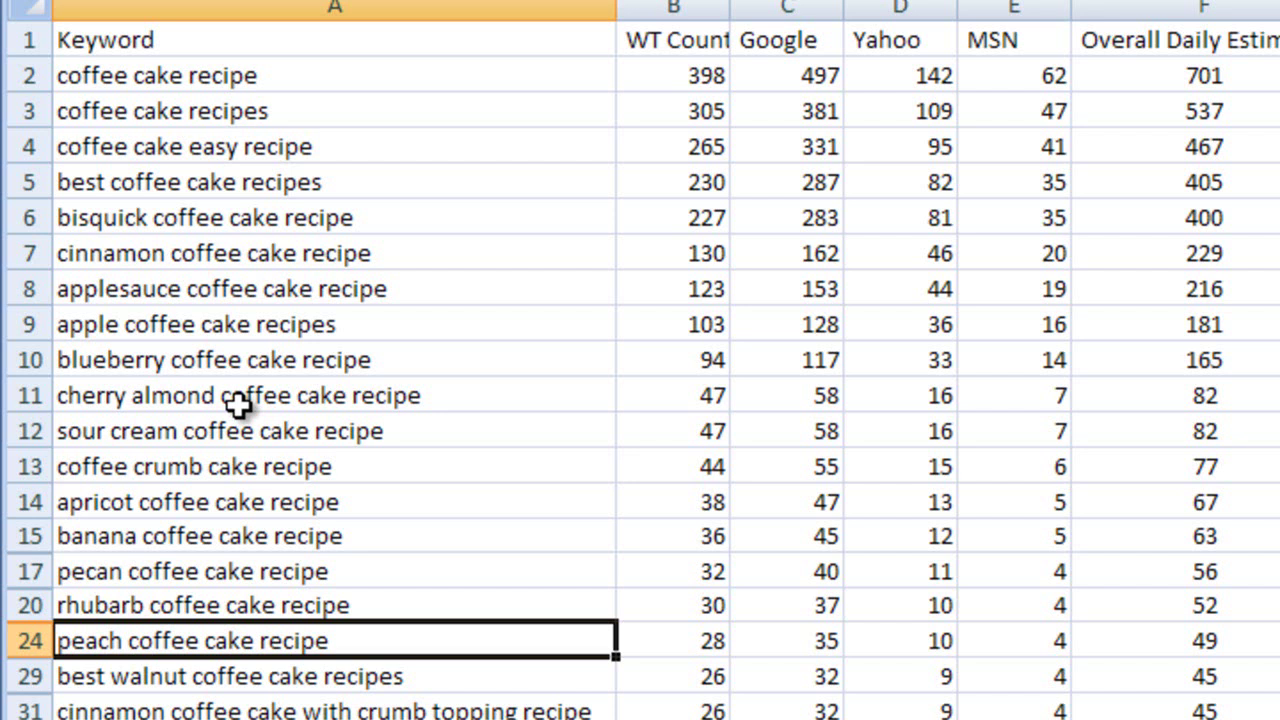
pyautogui.click(103, 82)
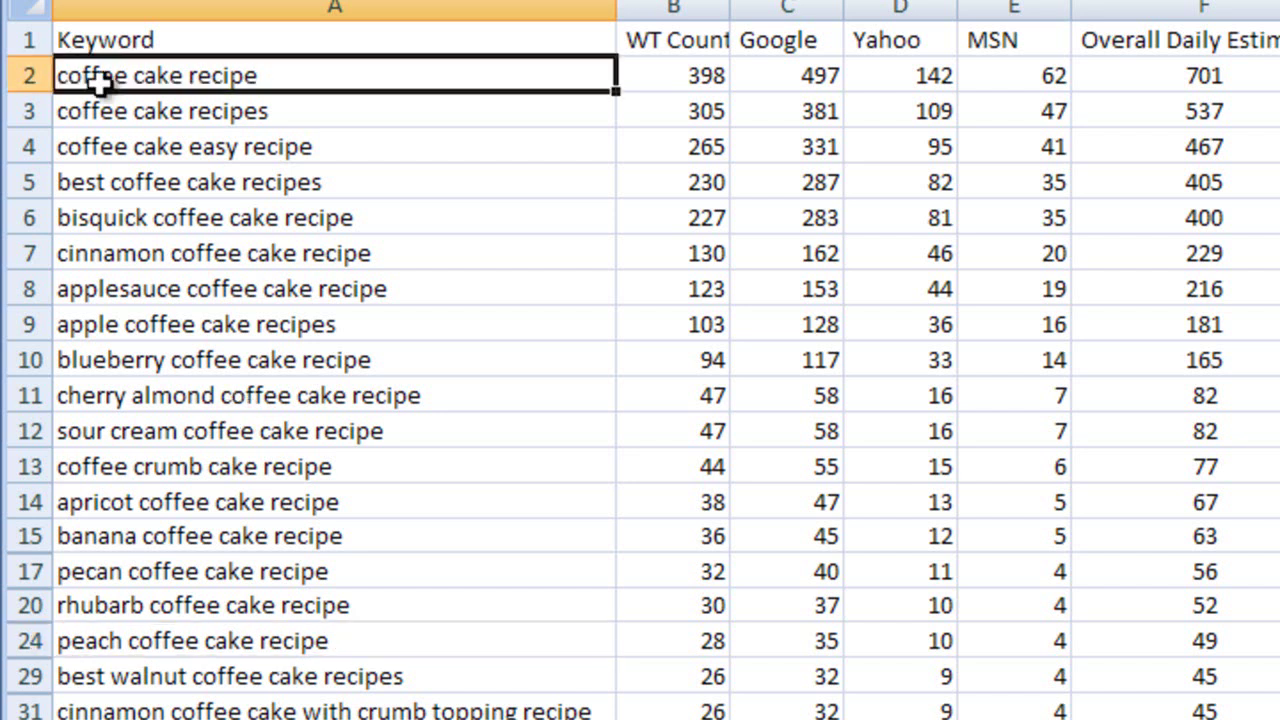